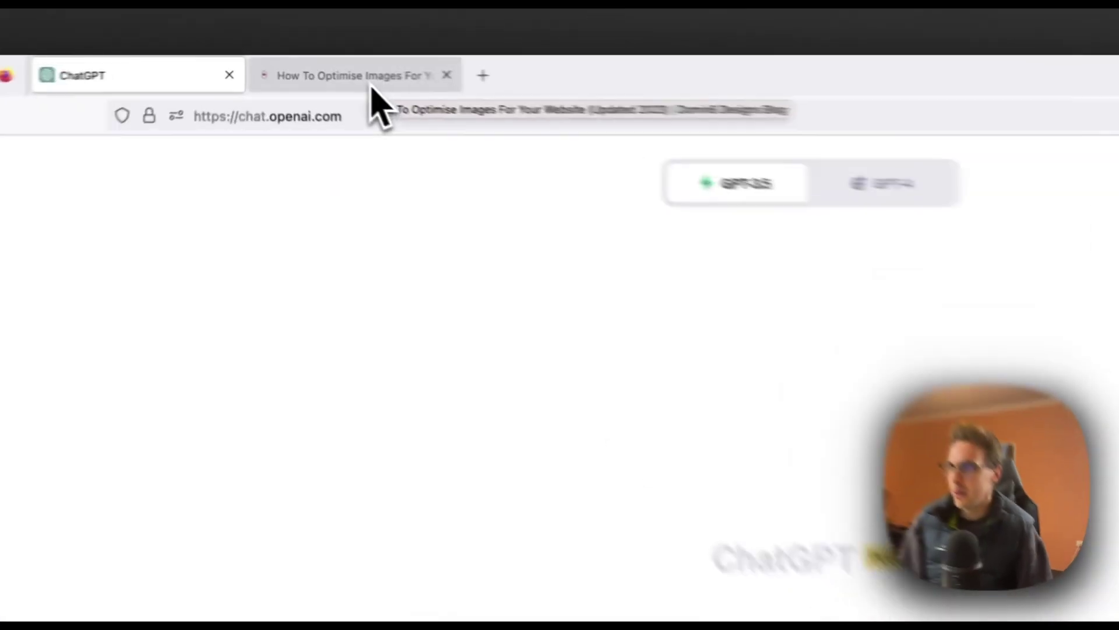
Step: Switch to the 'How To Optimise Images For Your Website' article tab
left_click(372, 85)
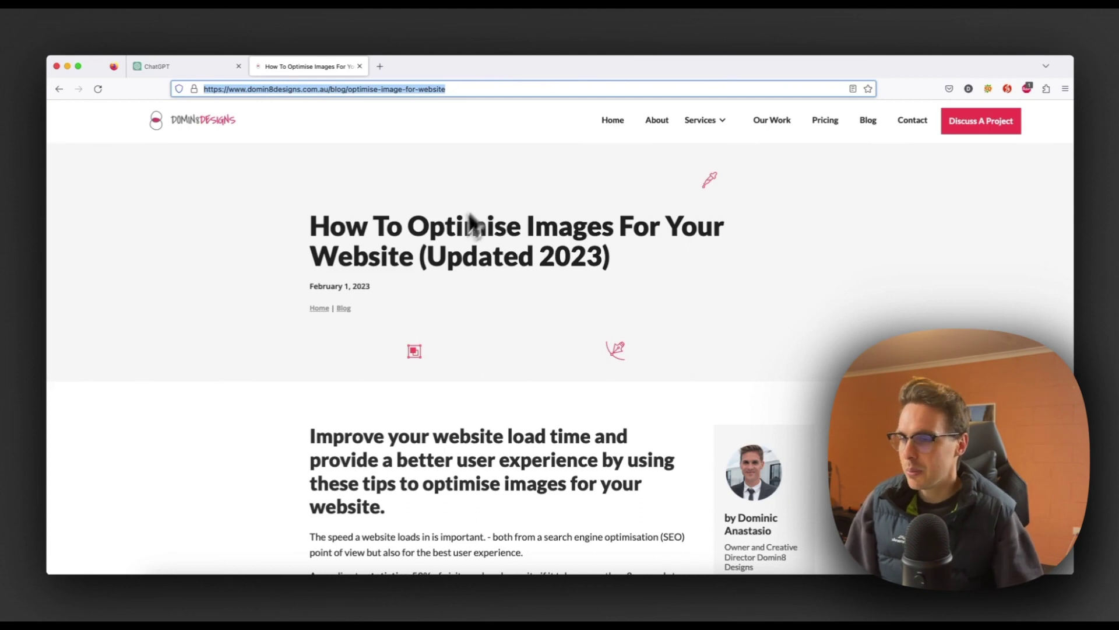
scroll(560, 282, "down", 1)
scroll(559, 282, "down", 3)
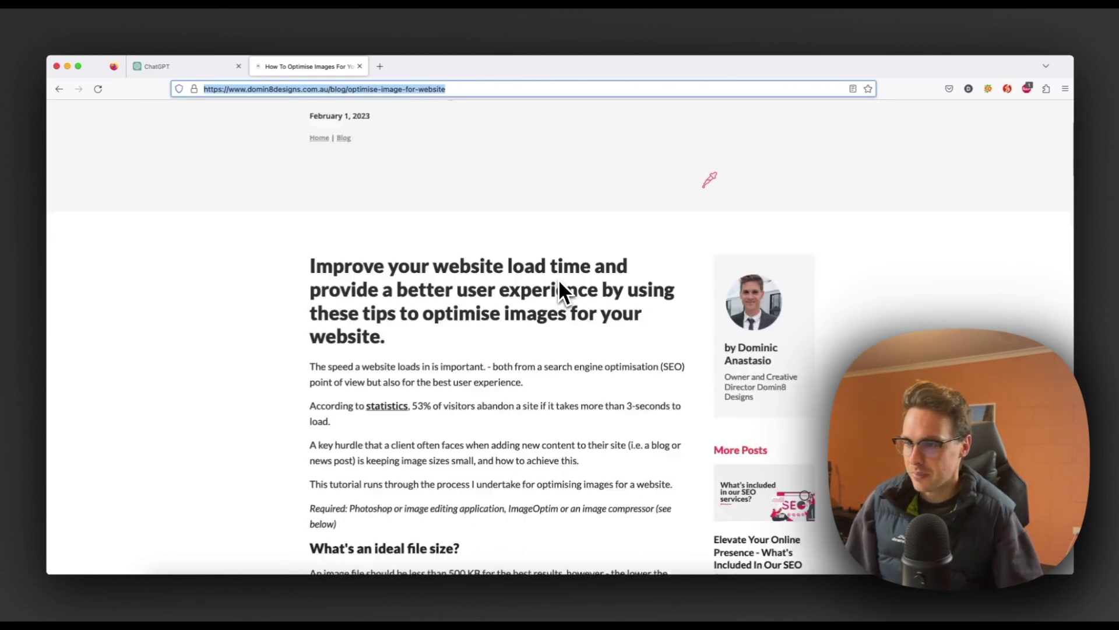
scroll(559, 282, "down", 1)
scroll(560, 282, "down", 2)
scroll(559, 282, "down", 3)
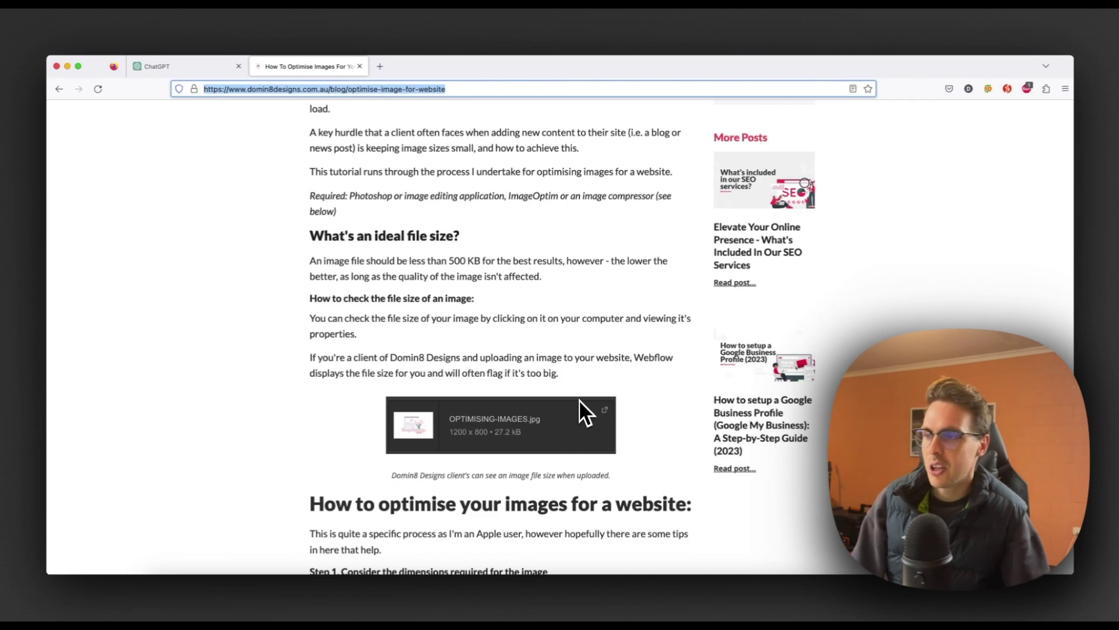
scroll(579, 400, "down", 4)
scroll(580, 400, "down", 8)
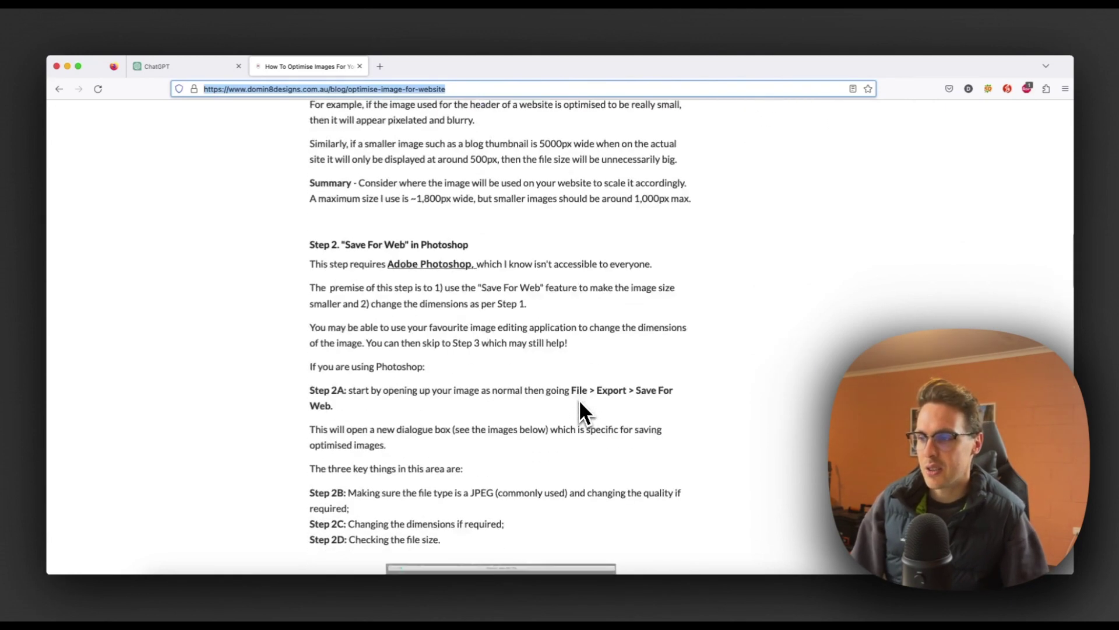
scroll(579, 400, "down", 1)
scroll(579, 400, "down", 2)
scroll(579, 403, "down", 2)
scroll(579, 402, "down", 3)
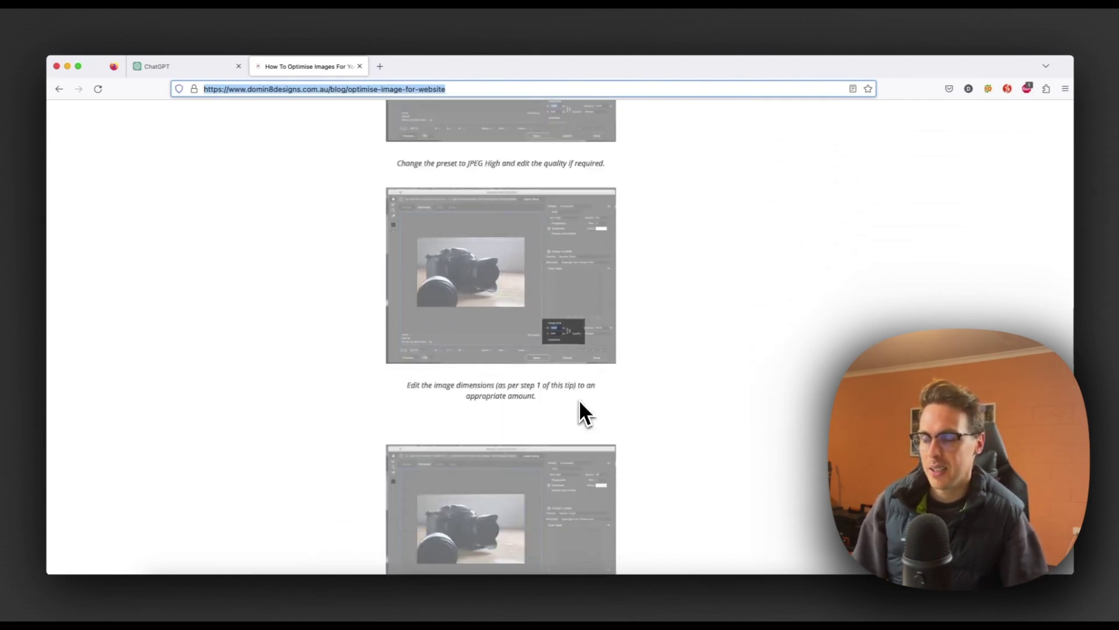
scroll(579, 403, "down", 8)
scroll(579, 402, "down", 6)
scroll(579, 400, "up", 6)
scroll(579, 400, "up", 3)
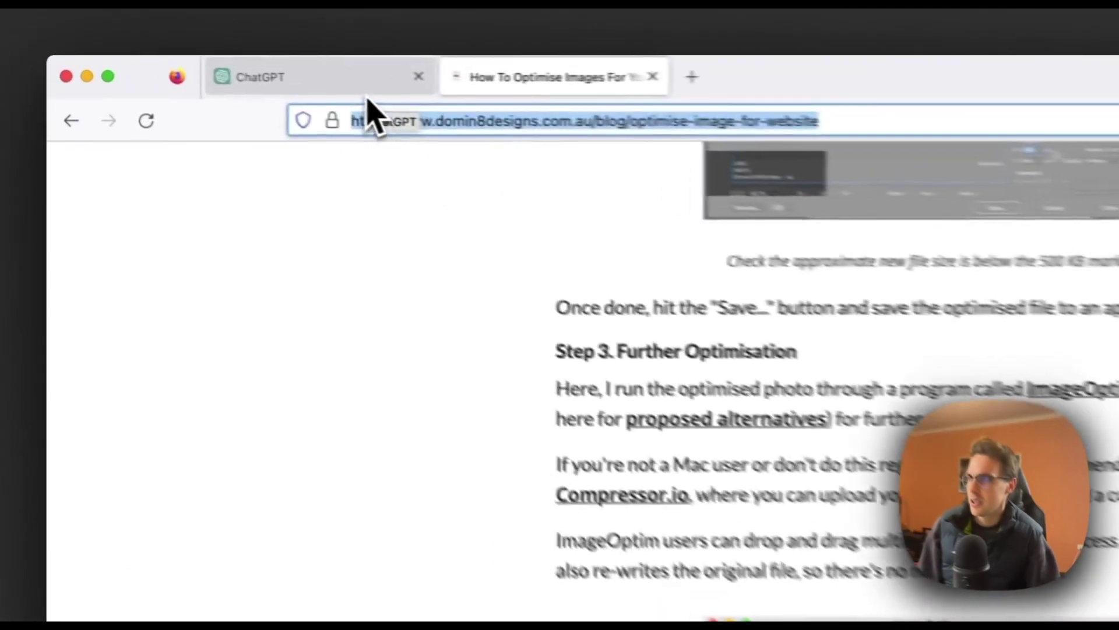
Step: In the ChatGPT tab, select GPT-4 with the Browse with Bing mode
left_click(368, 95)
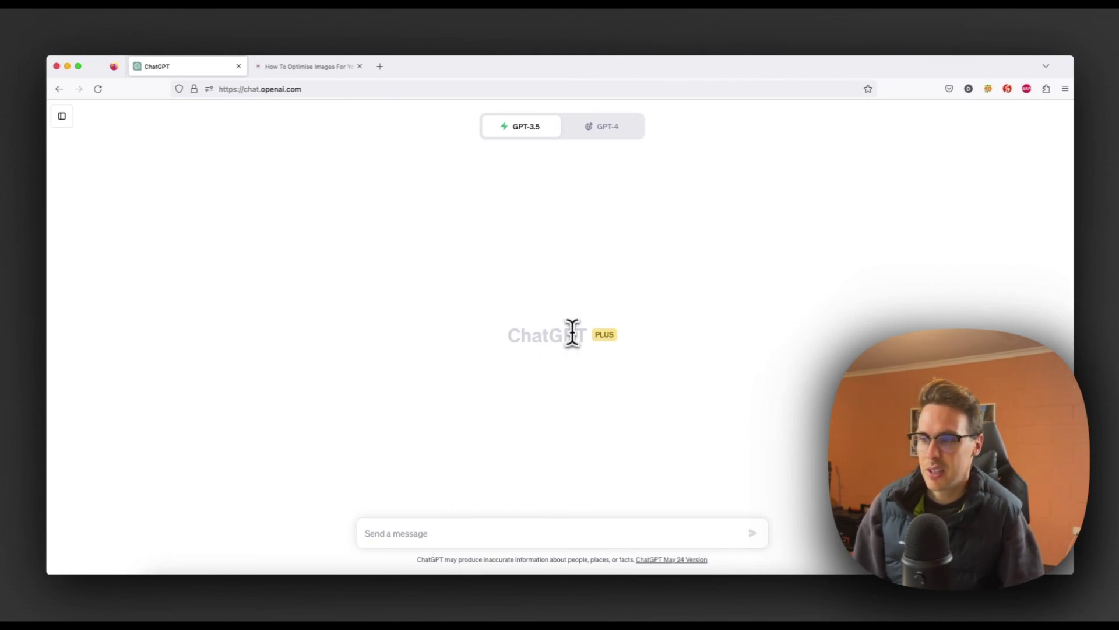
left_click_drag(550, 335, 567, 348)
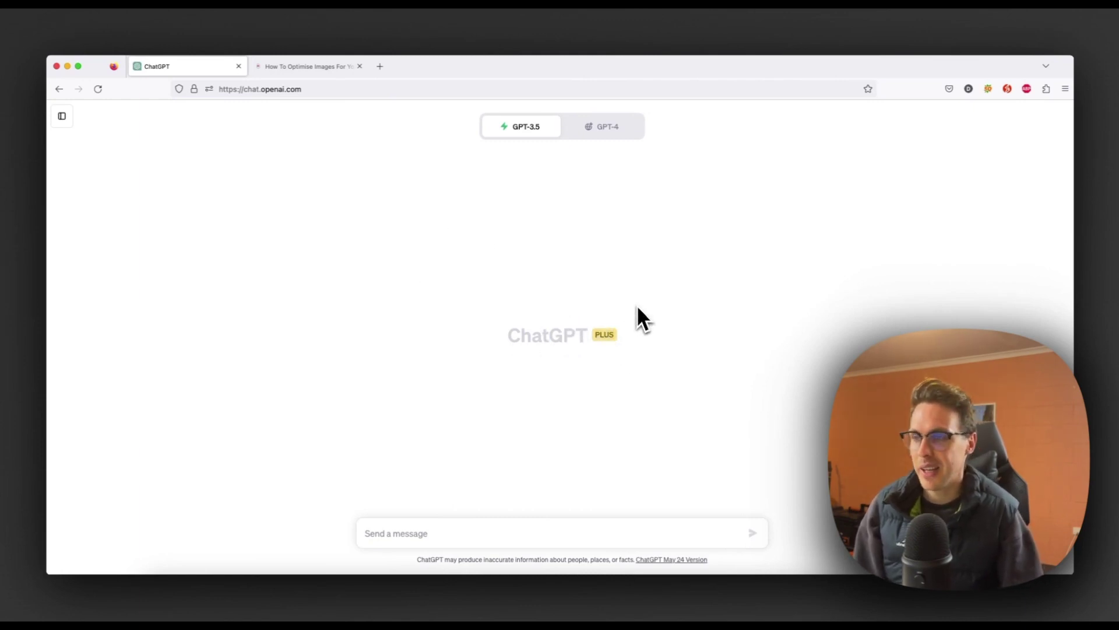
left_click(604, 127)
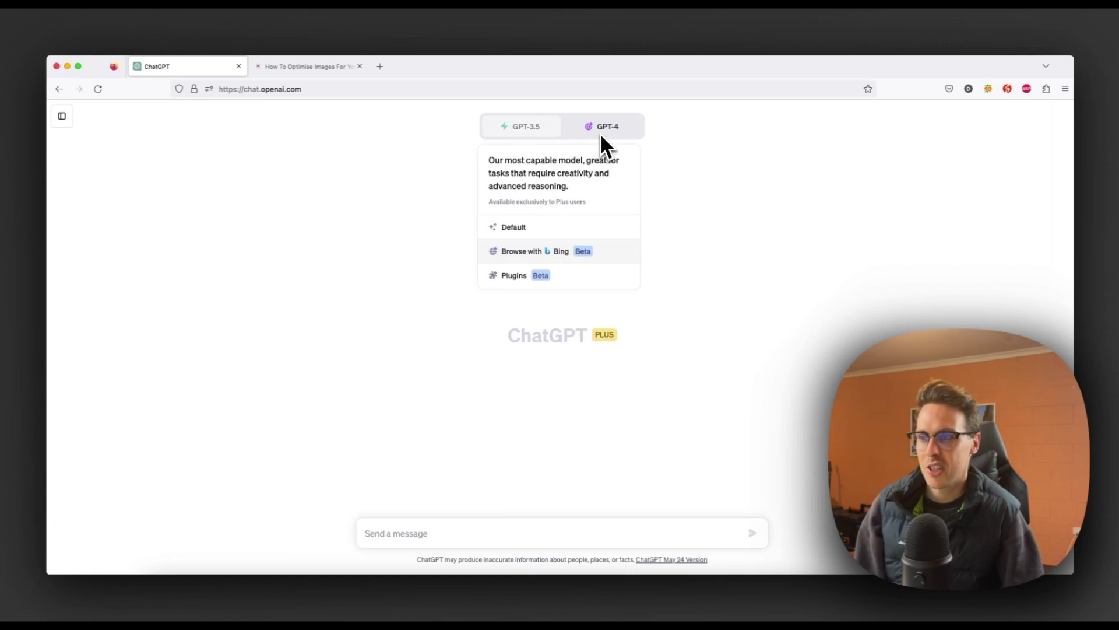
left_click(602, 254)
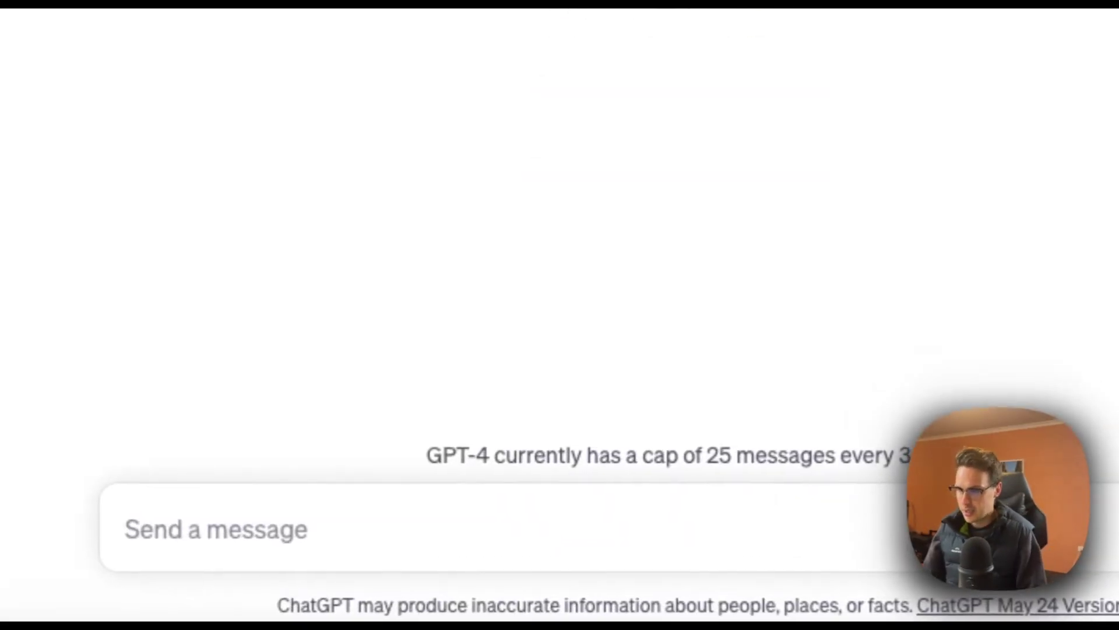
type("Can you pl")
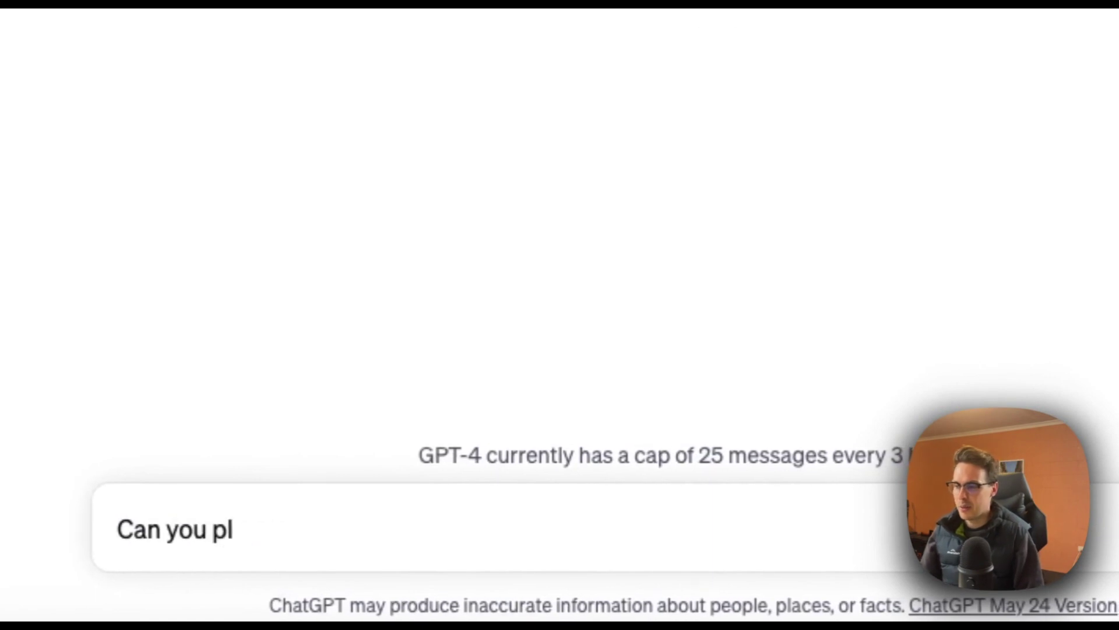
type("ease analyse the a")
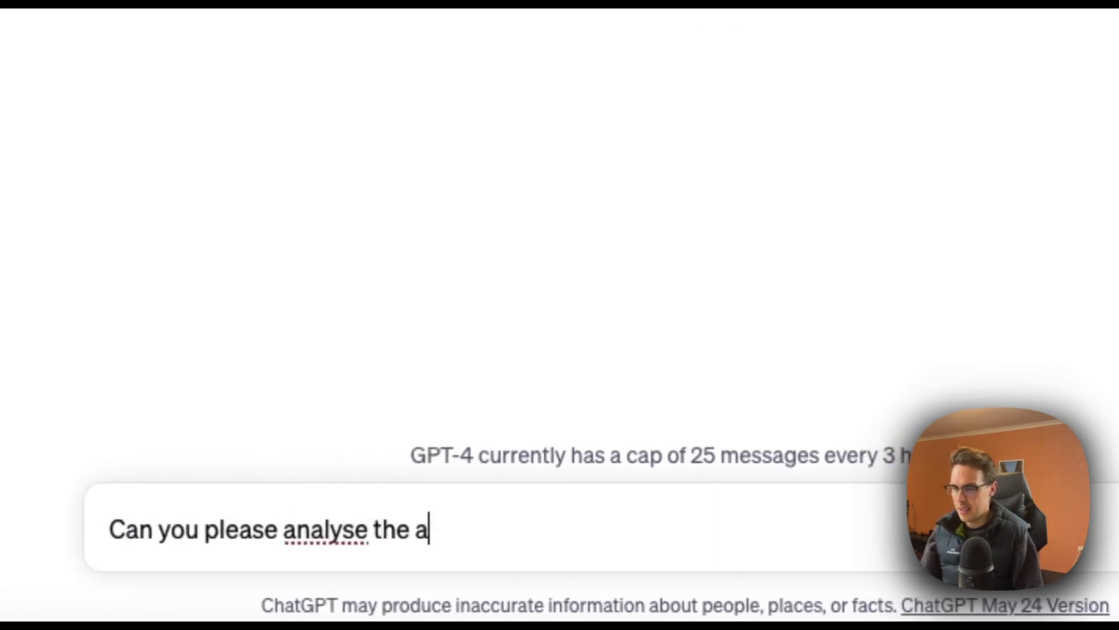
type("rticle at URL:")
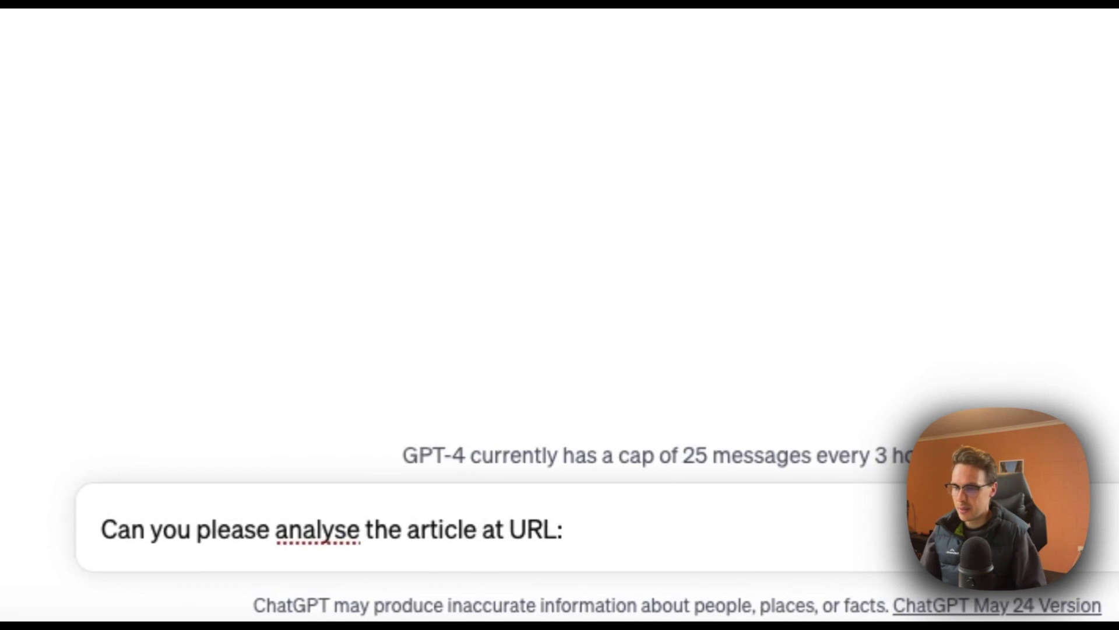
Step: Send a prompt with the pasted article URL requesting a video script with visuals in table format
key("ctrl+v")
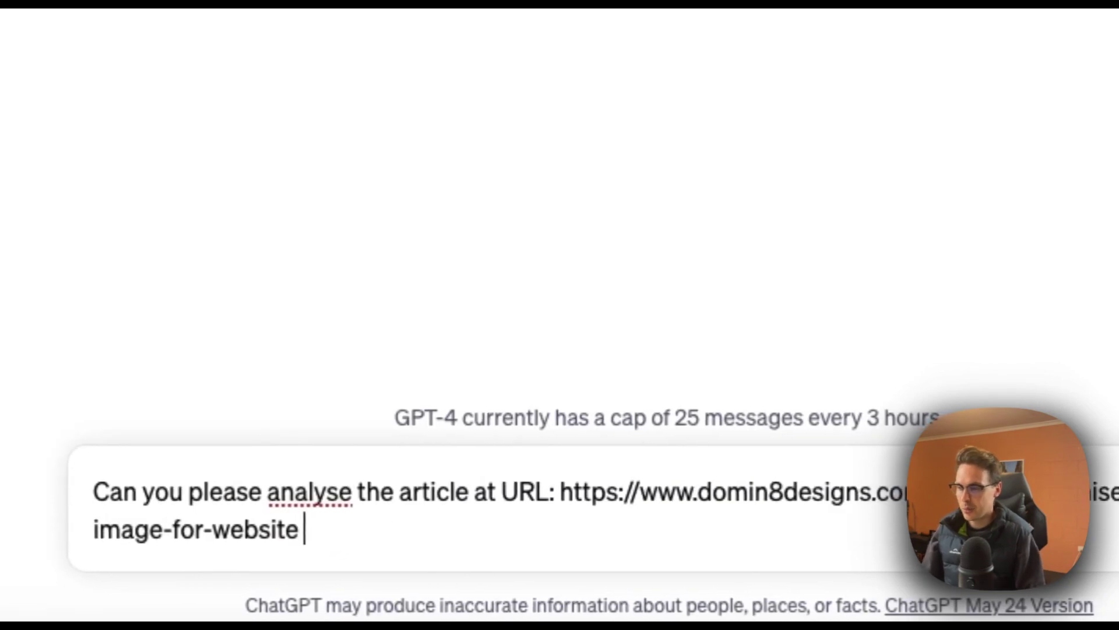
type("and come up with")
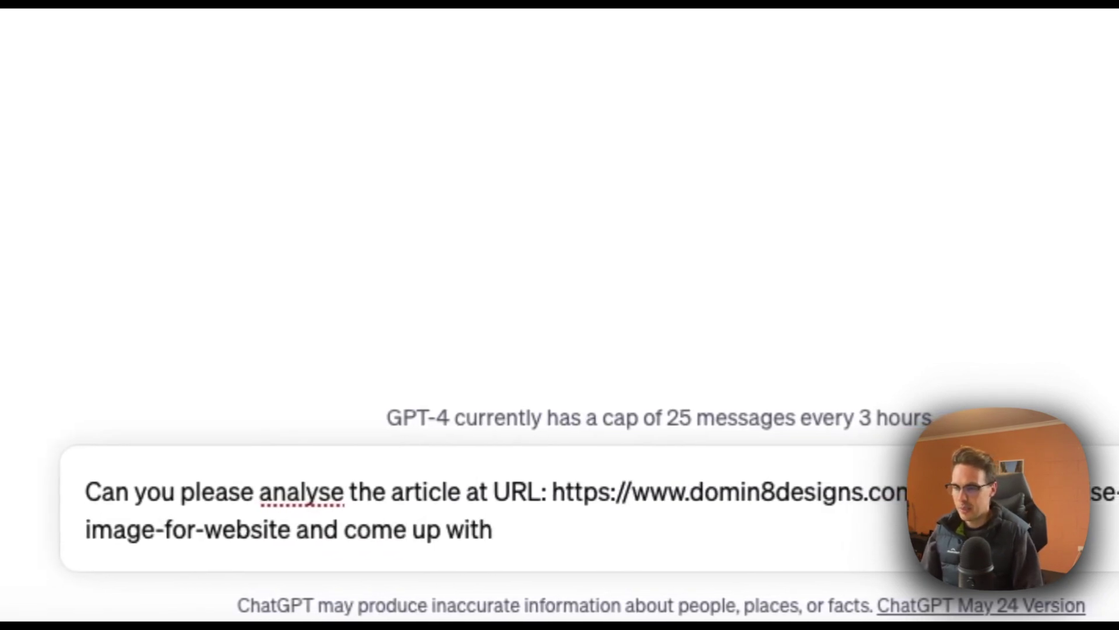
type(" a short script for a ")
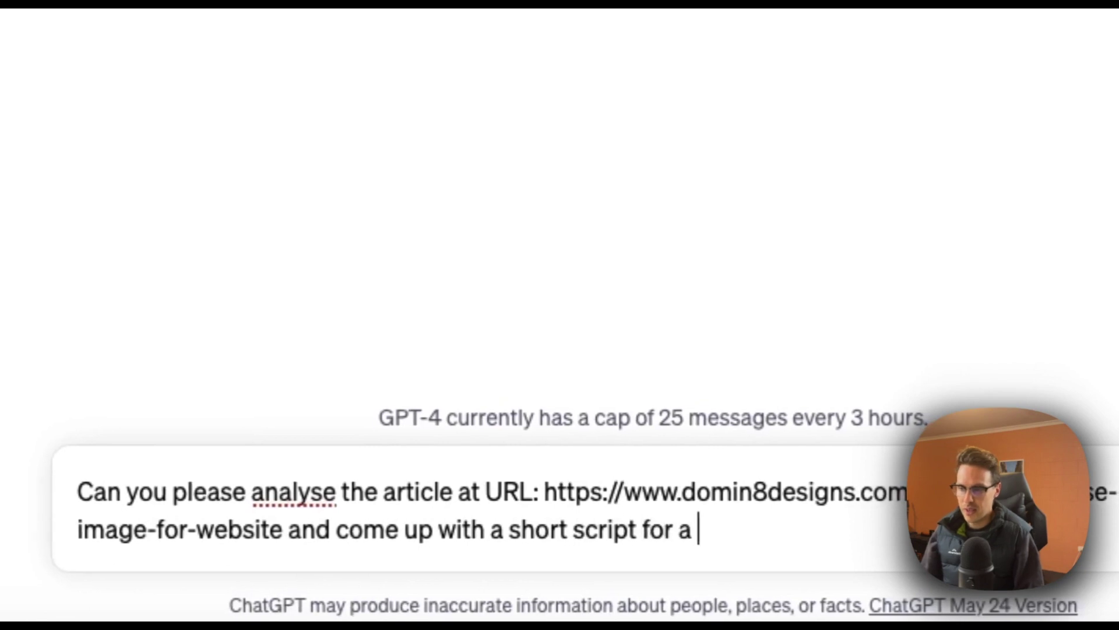
type("video.")
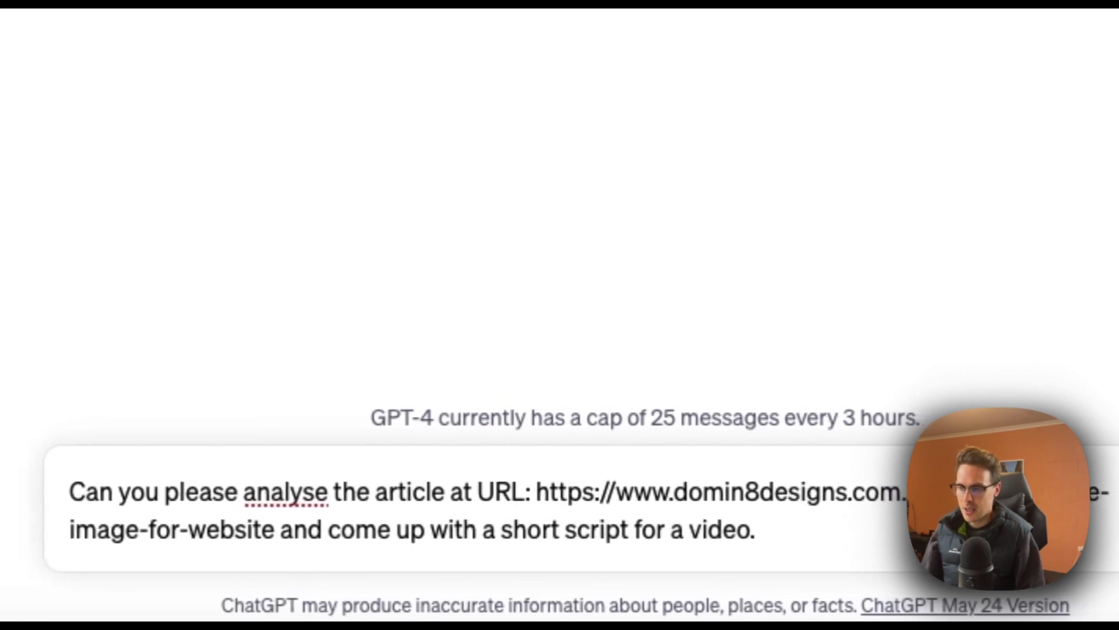
type(" Can y")
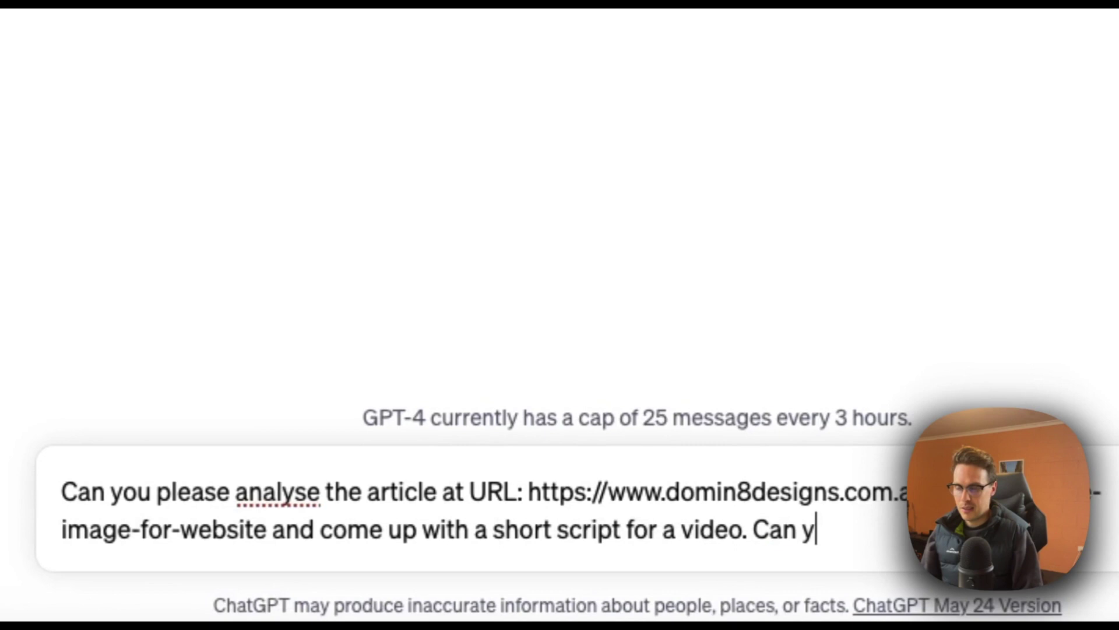
type("ou also p")
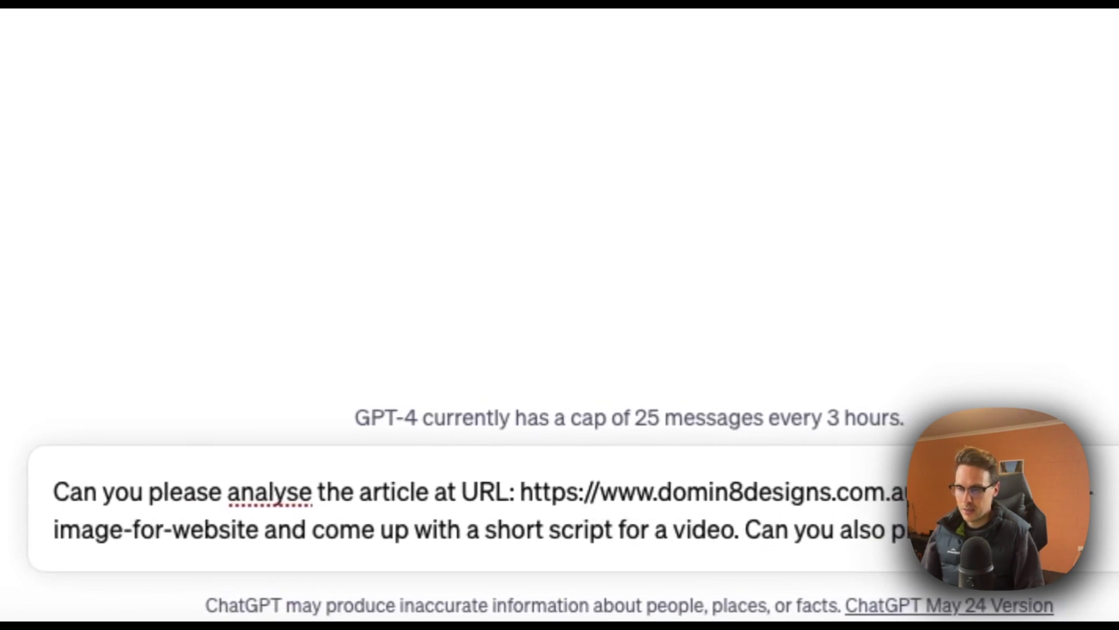
type("rovide an example of what v")
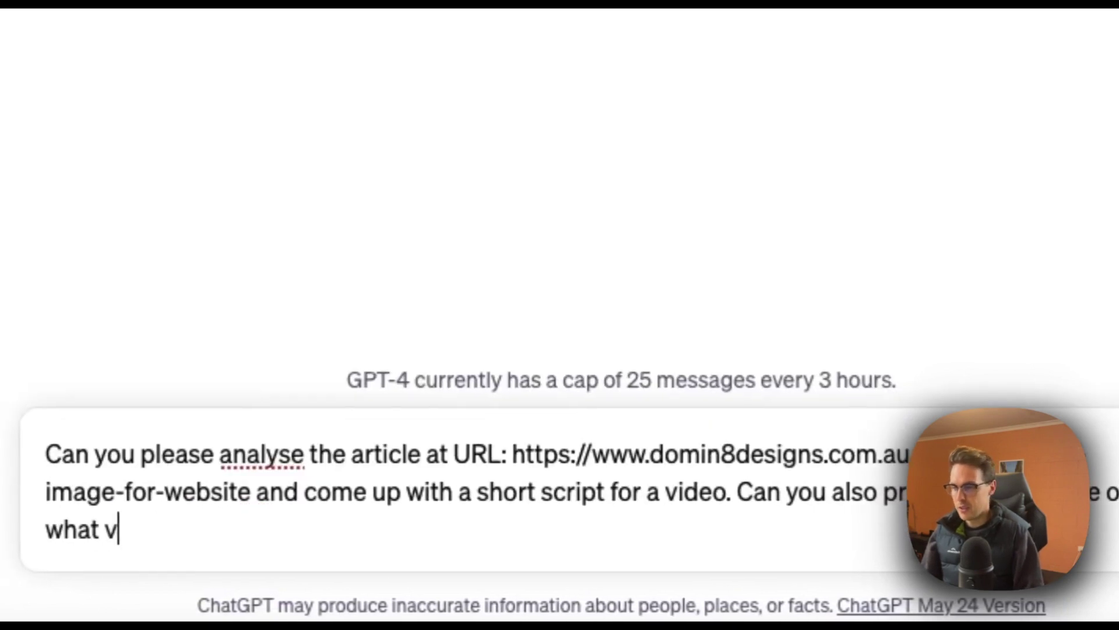
type("isuals should on")
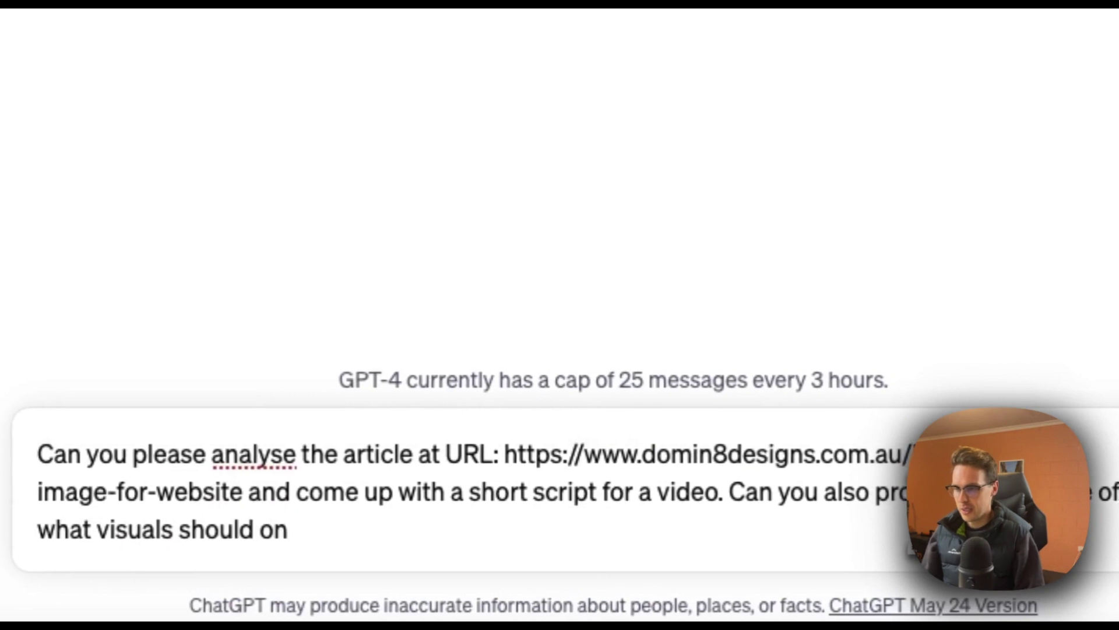
key("BackSpace")
key("BackSpace")
type("be on the screen")
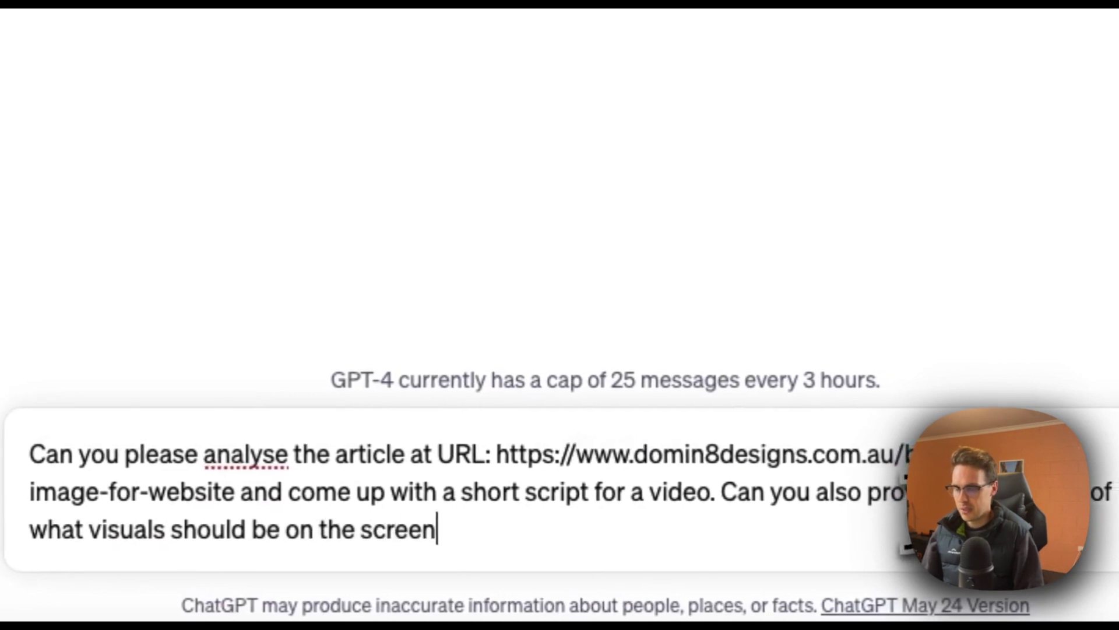
type(". ")
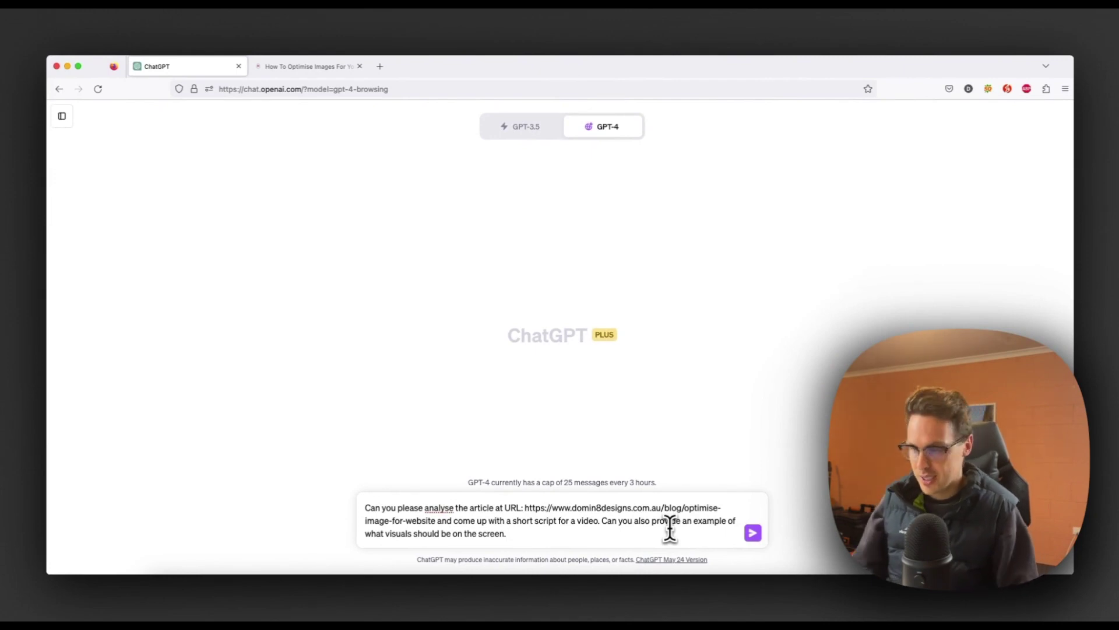
type("Please")
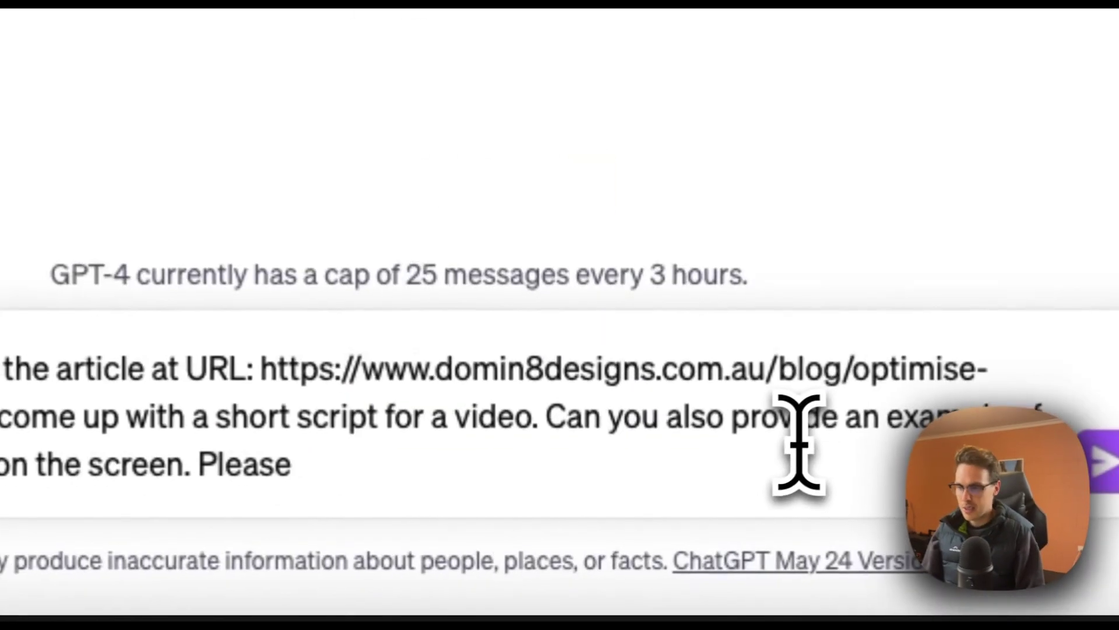
type(" provide the outcome in")
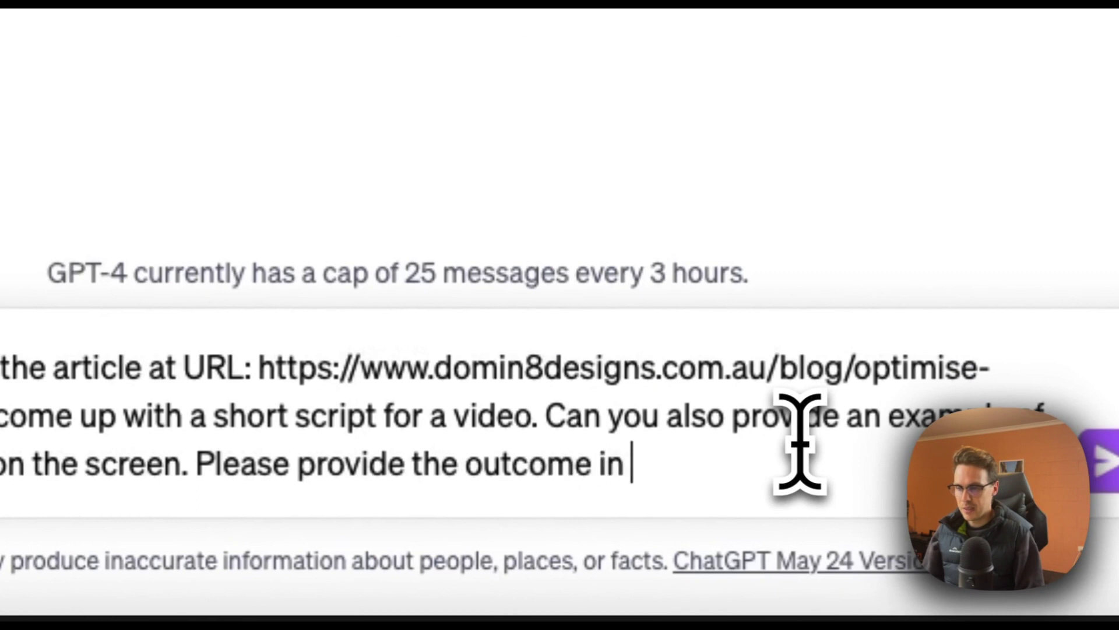
type("table forma")
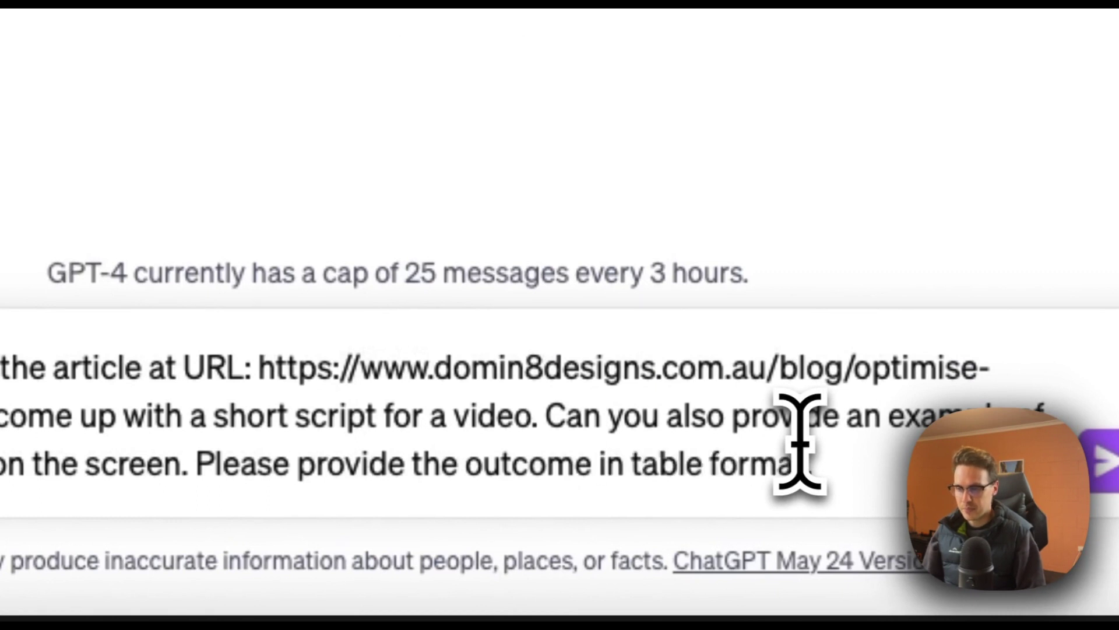
key("Return")
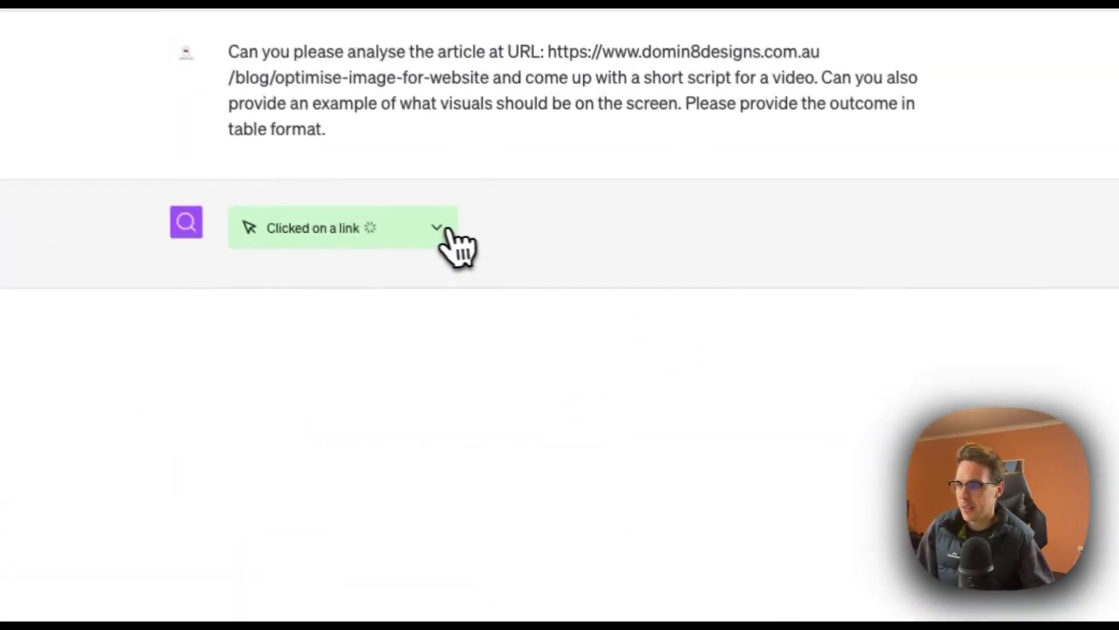
Step: Expand and collapse the 'Clicked on a link' browsing details while GPT-4 reads the article
left_click(489, 232)
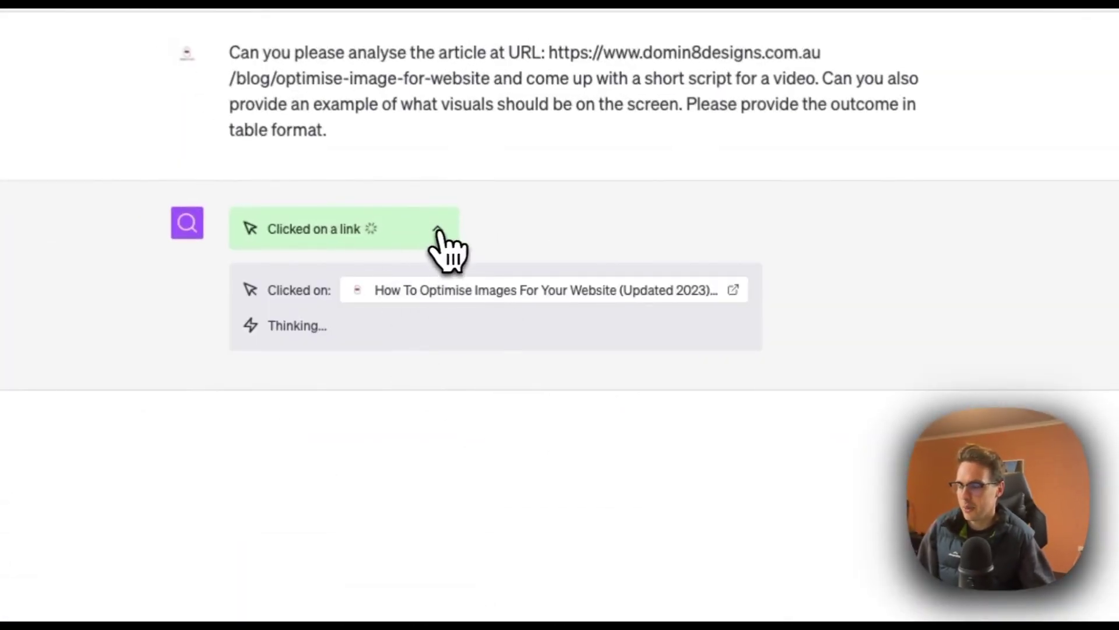
left_click(437, 230)
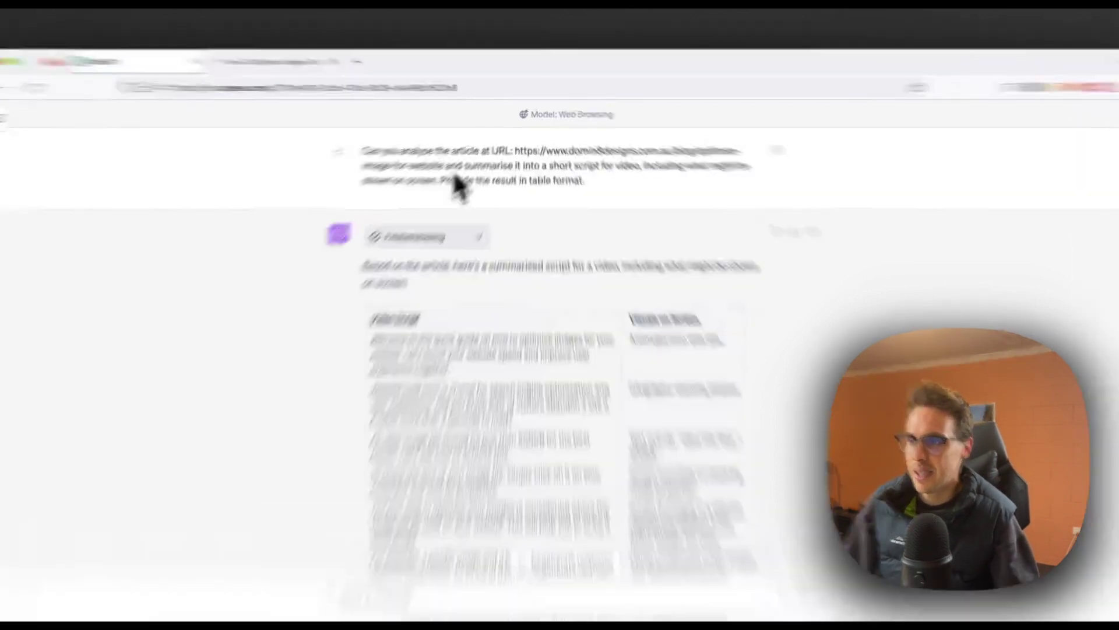
left_click_drag(432, 158, 488, 146)
left_click(437, 249)
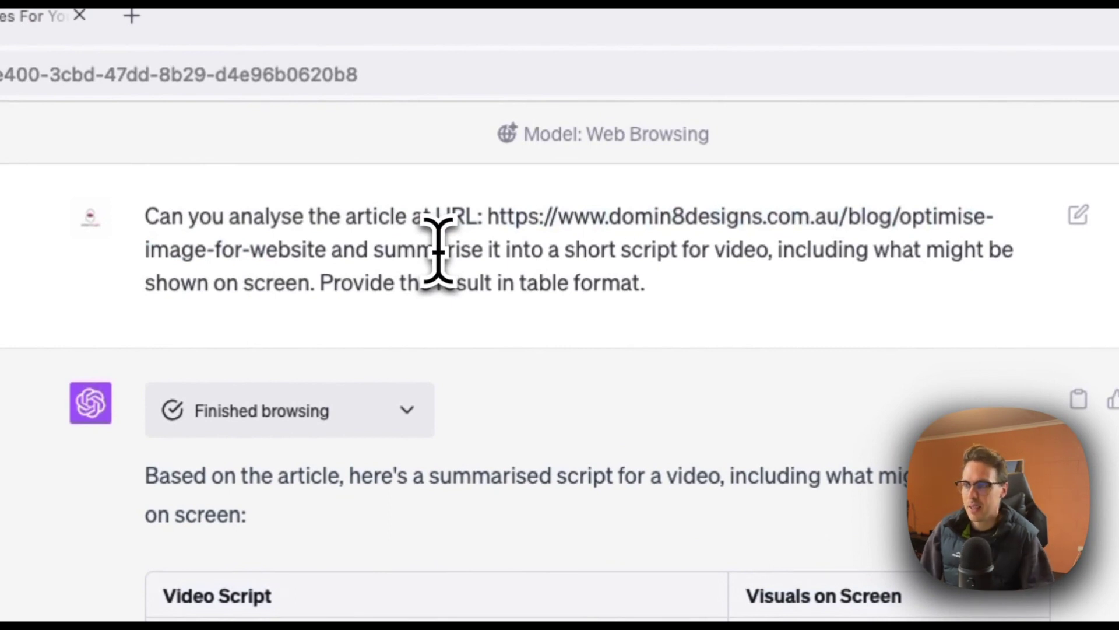
scroll(437, 249, "down", 3)
scroll(425, 188, "down", 3)
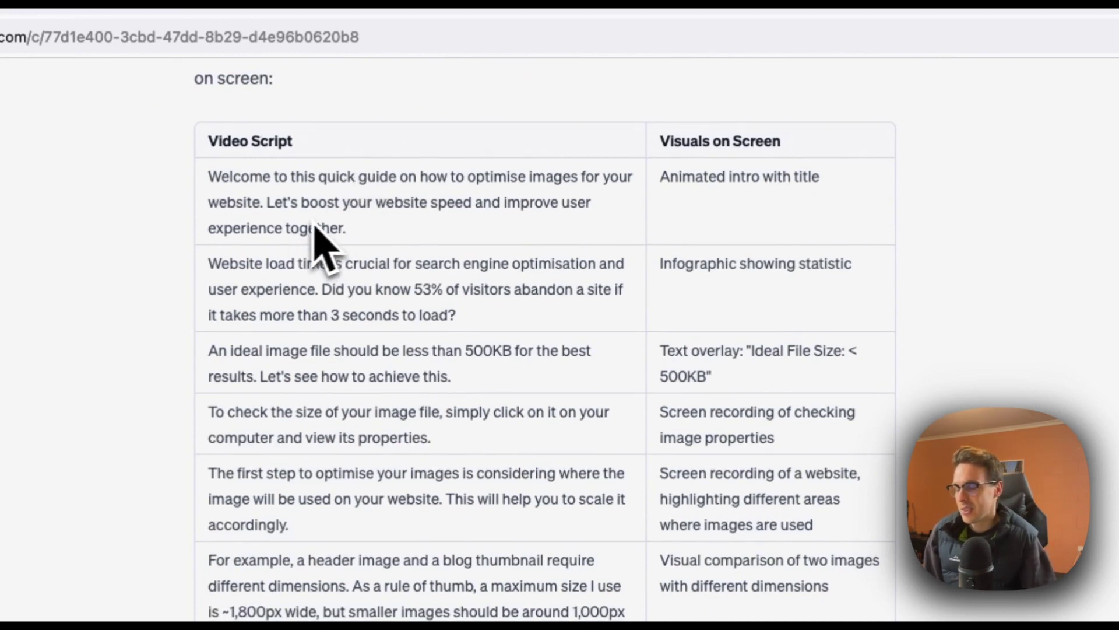
scroll(315, 230, "up", 1)
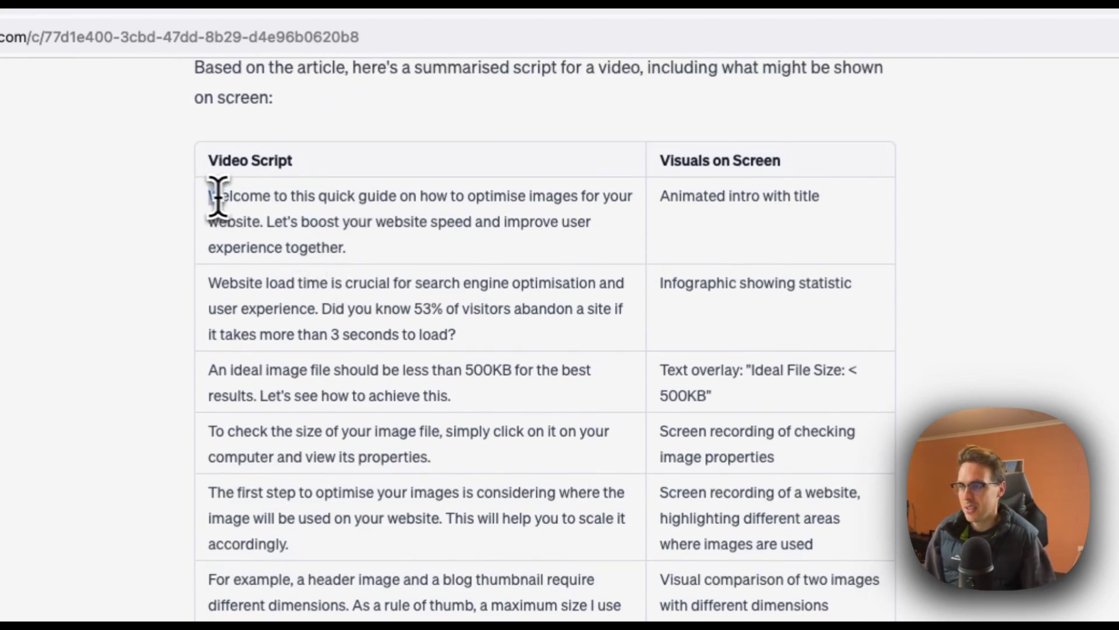
left_click_drag(217, 197, 349, 229)
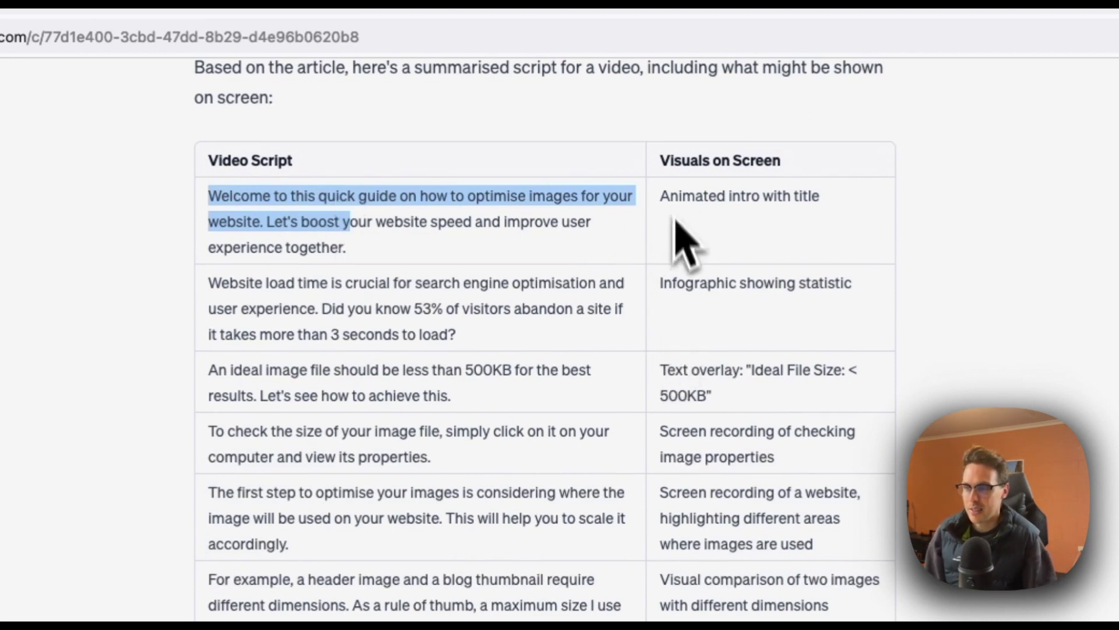
scroll(621, 337, "down", 3)
scroll(595, 337, "up", 1)
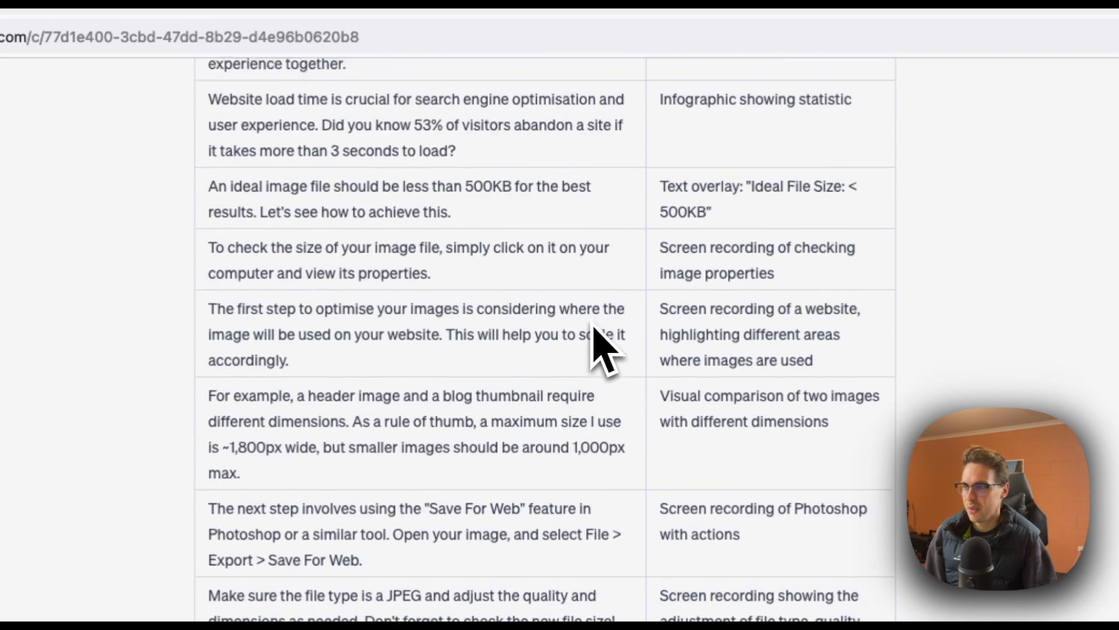
scroll(595, 337, "up", 2)
scroll(595, 337, "up", 1)
scroll(595, 337, "up", 1)
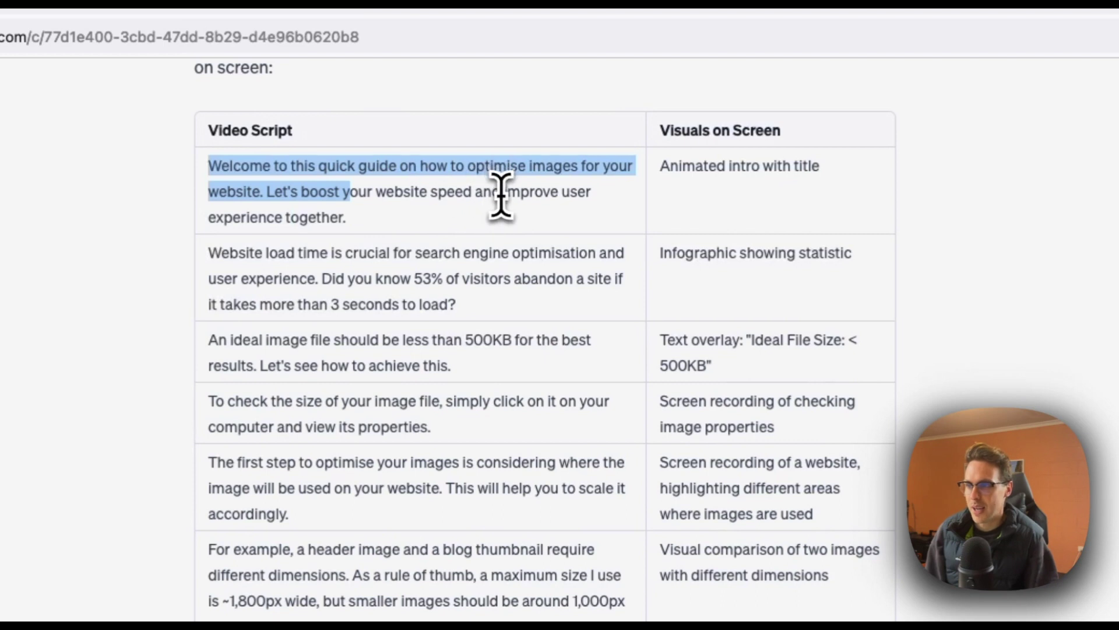
left_click_drag(502, 187, 523, 229)
scroll(306, 220, "up", 1)
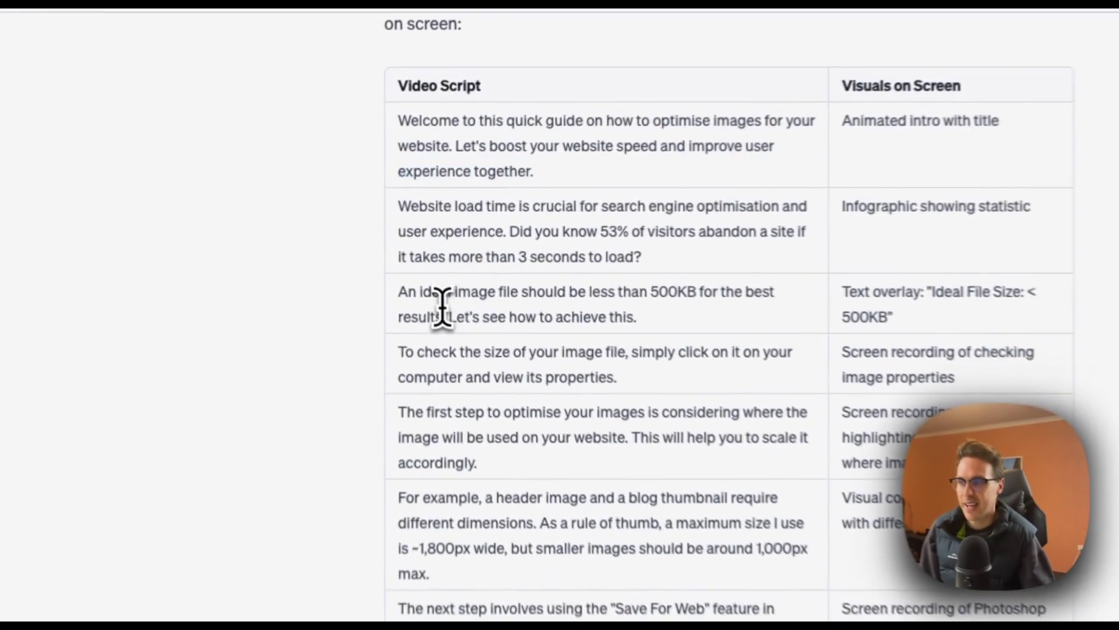
left_click_drag(418, 253, 533, 257)
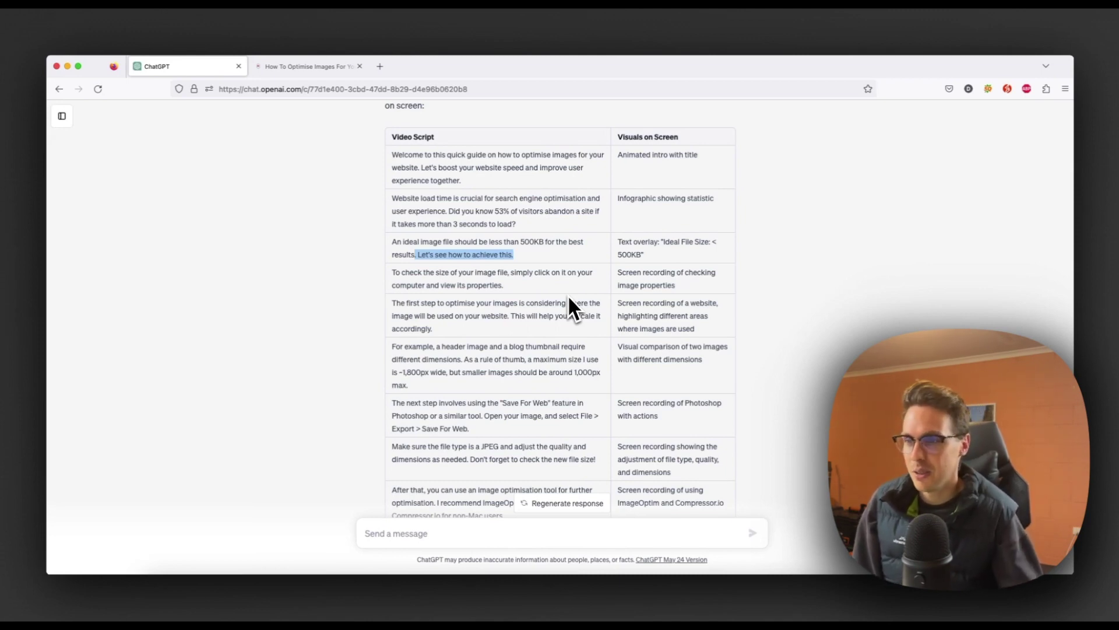
scroll(570, 308, "down", 2)
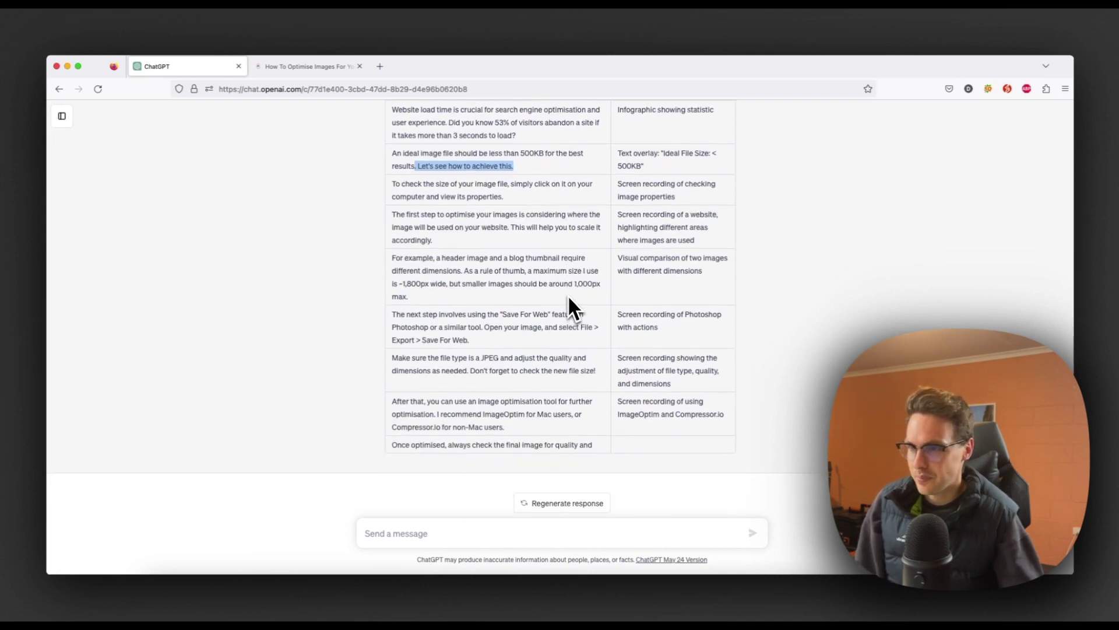
scroll(570, 307, "up", 2)
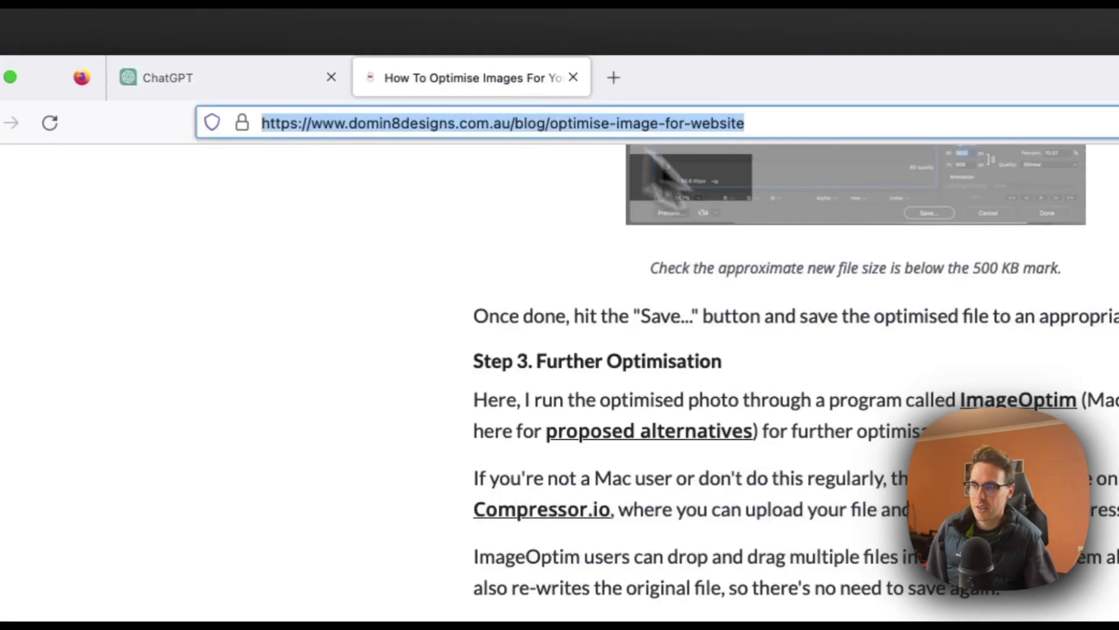
left_click(266, 81)
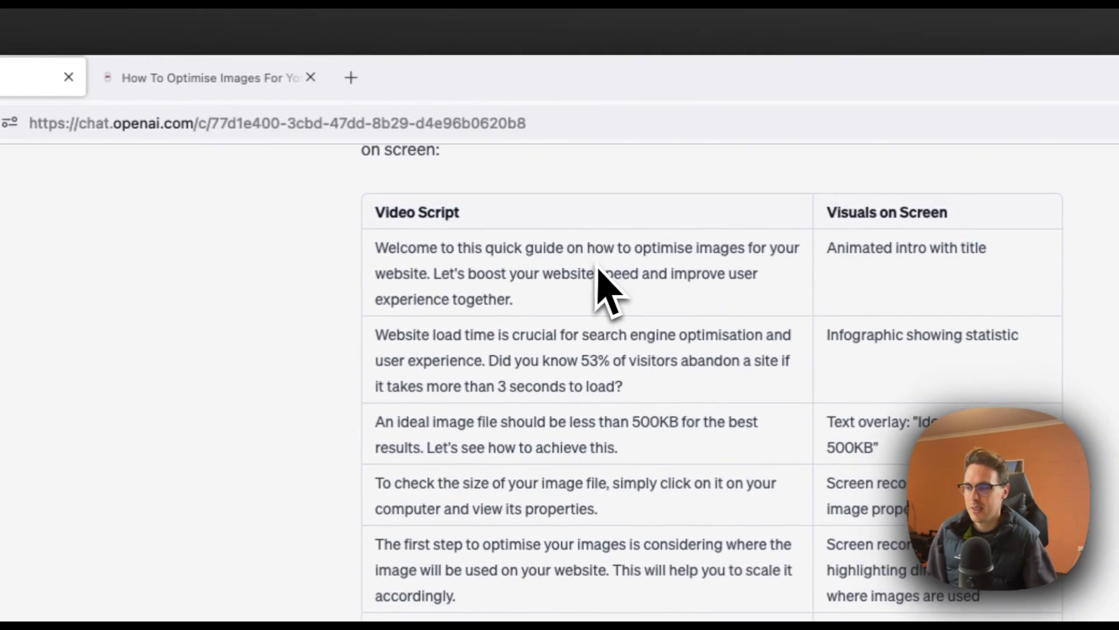
scroll(604, 289, "up", 1)
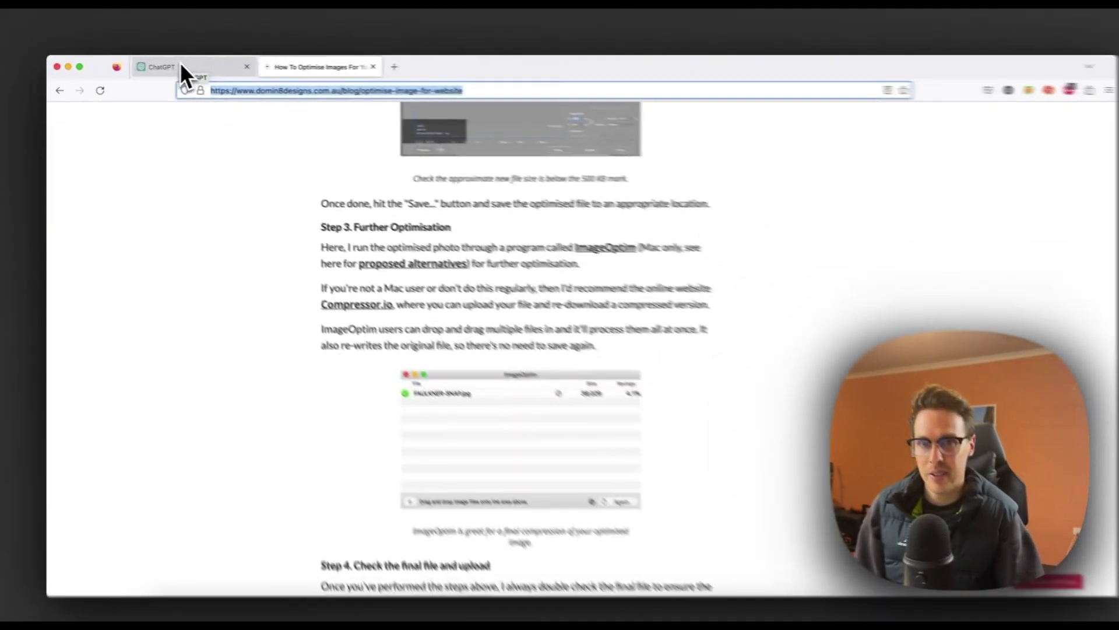
left_click(176, 70)
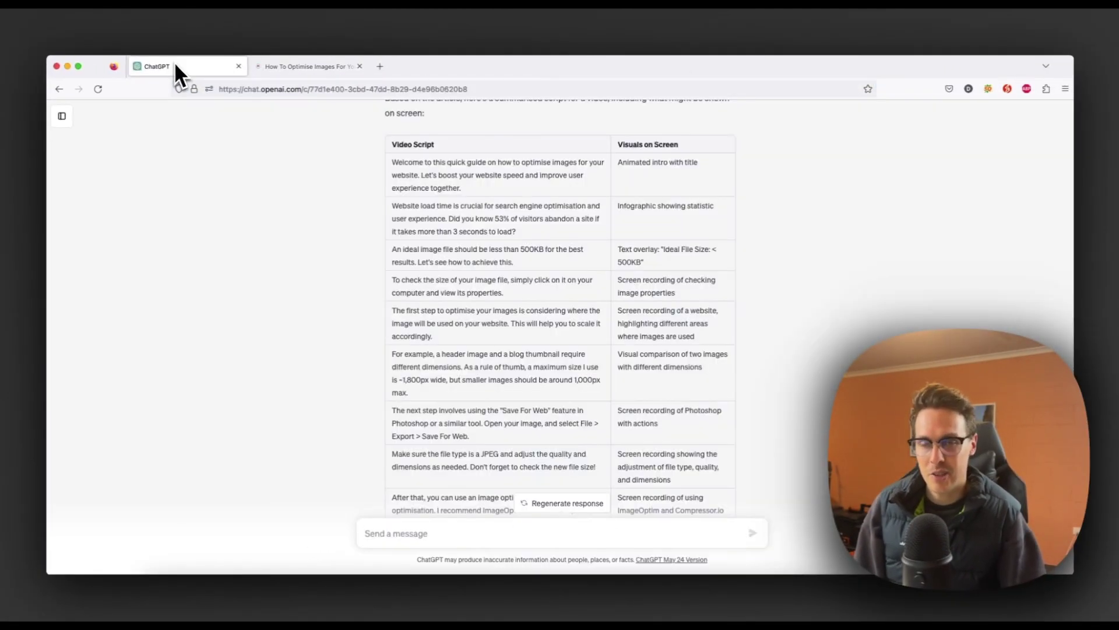